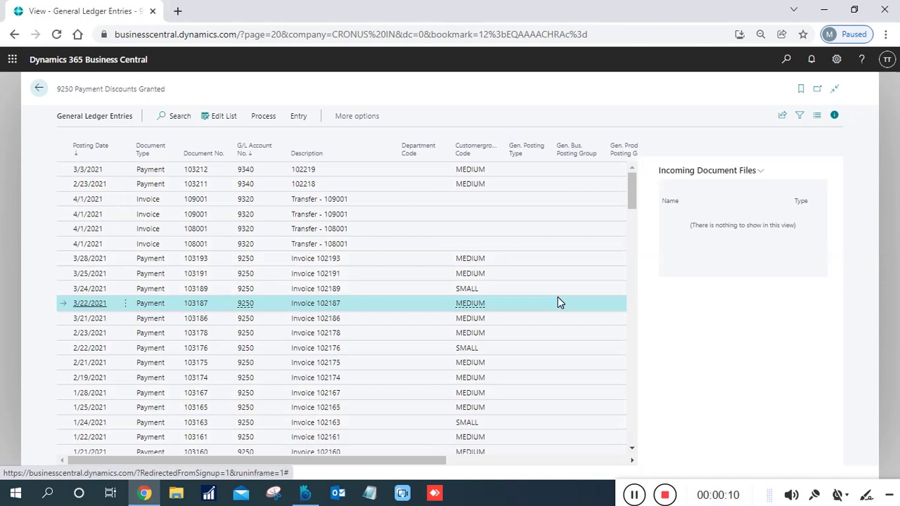
- Look through the posted general ledger entries from the newest lines to the far end of the list and back
left_click_drag(632, 191, 631, 375)
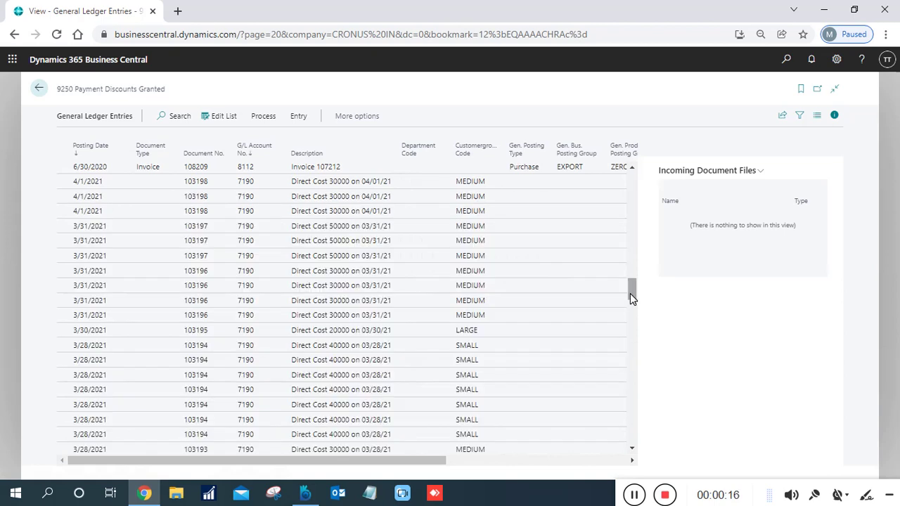
left_click_drag(630, 293, 629, 181)
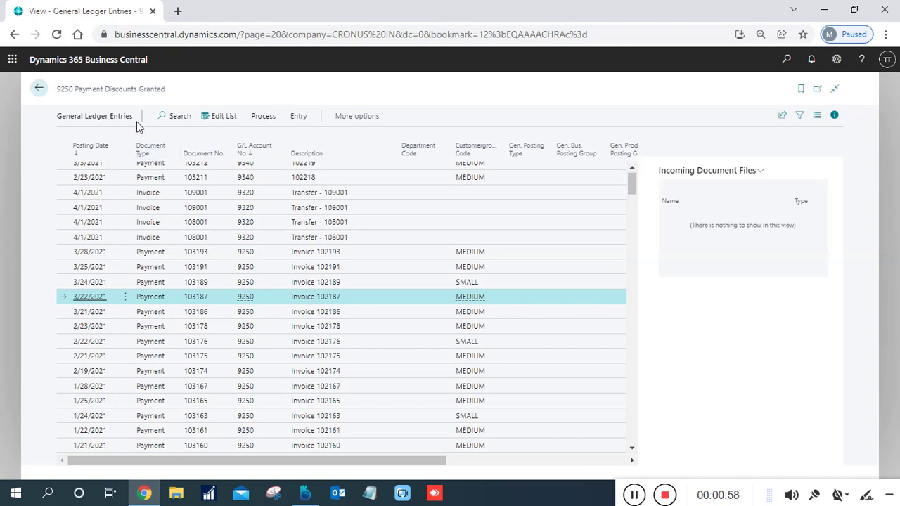
left_click_drag(133, 119, 55, 120)
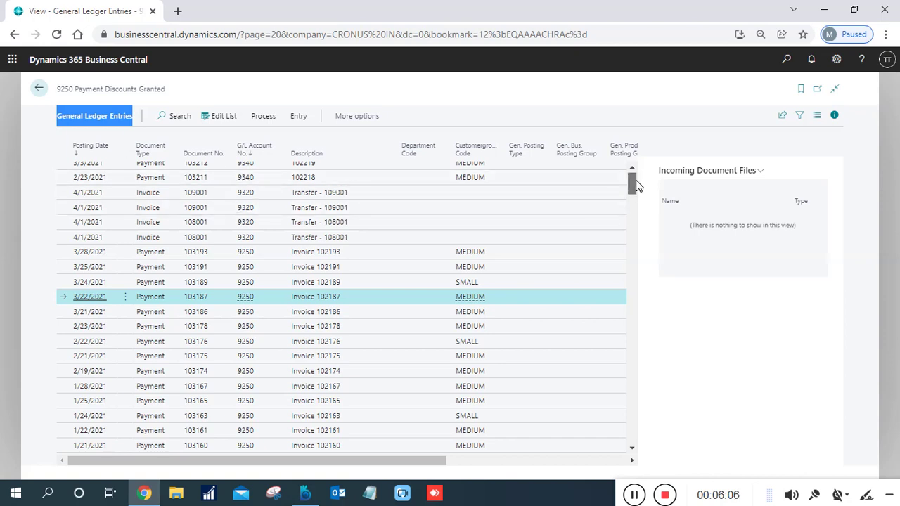
left_click_drag(632, 182, 632, 259)
left_click_drag(627, 307, 628, 434)
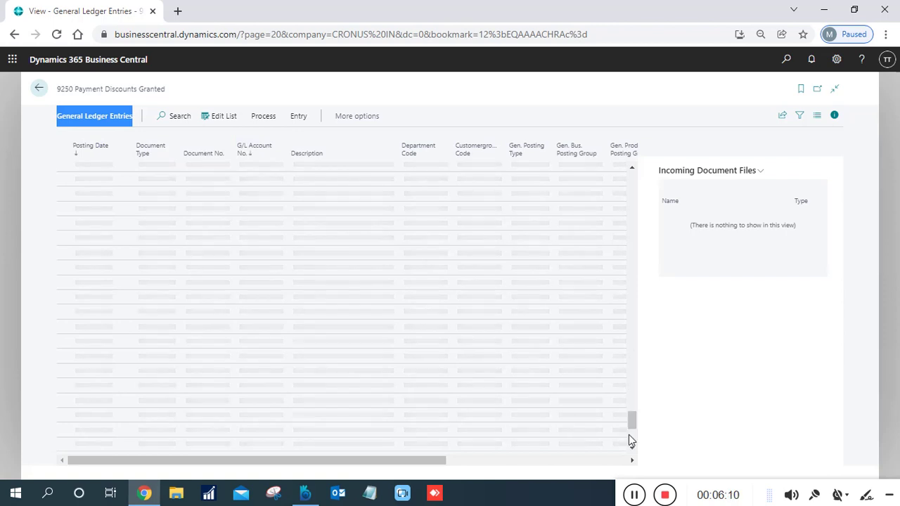
left_click_drag(632, 361, 632, 181)
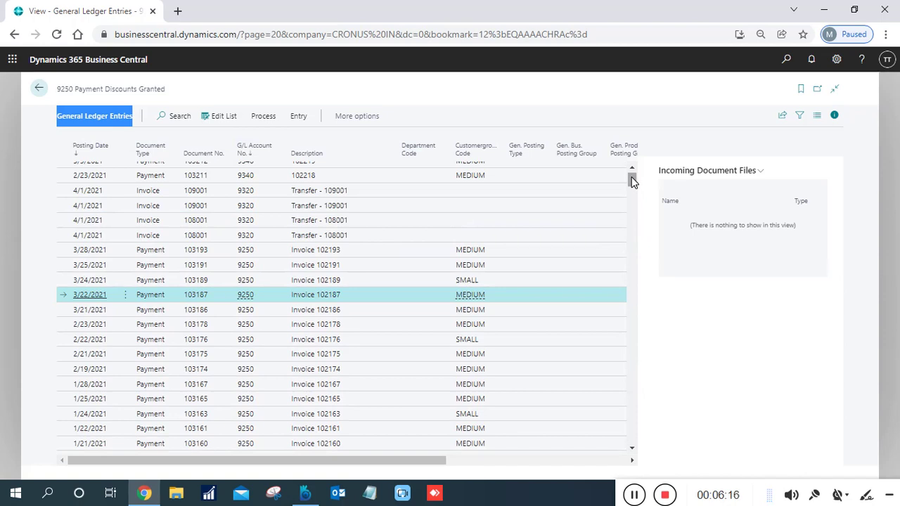
left_click_drag(632, 181, 631, 178)
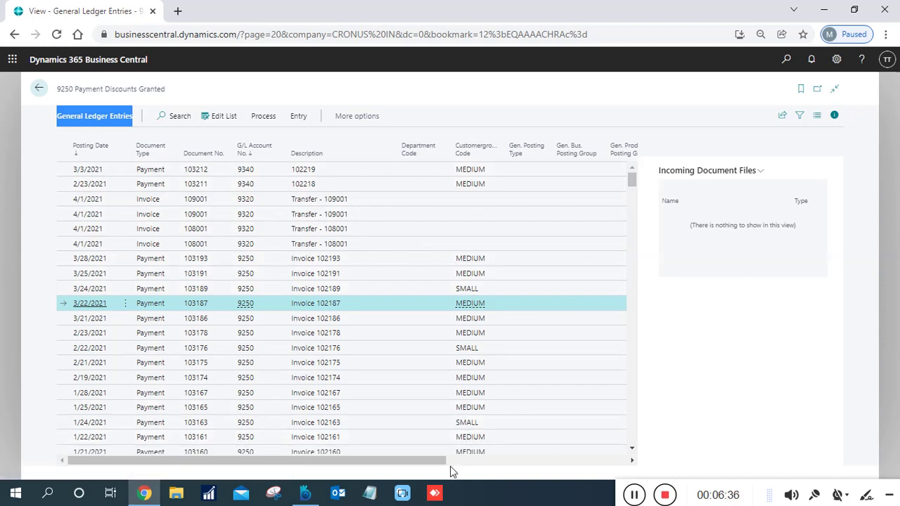
- Hide the Incoming Document Files pane beside the general ledger entries to make room for more columns
left_click_drag(452, 463, 596, 460)
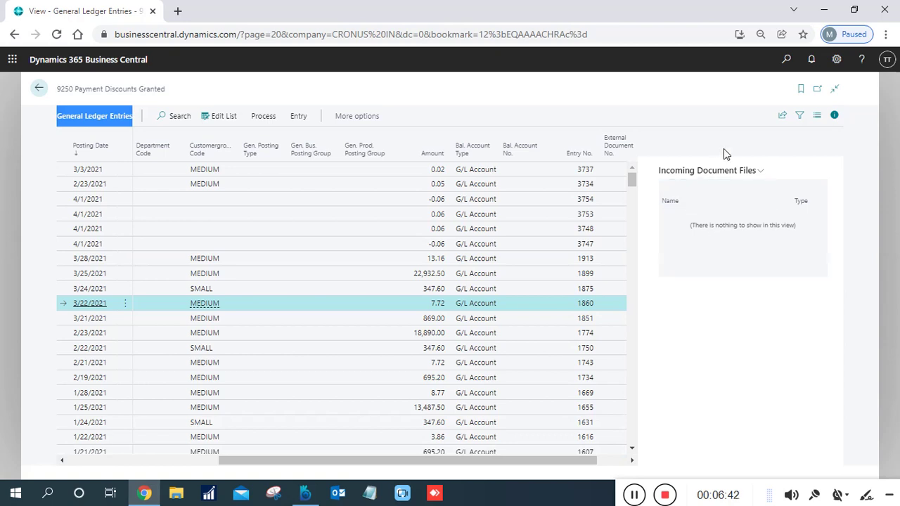
left_click(834, 117)
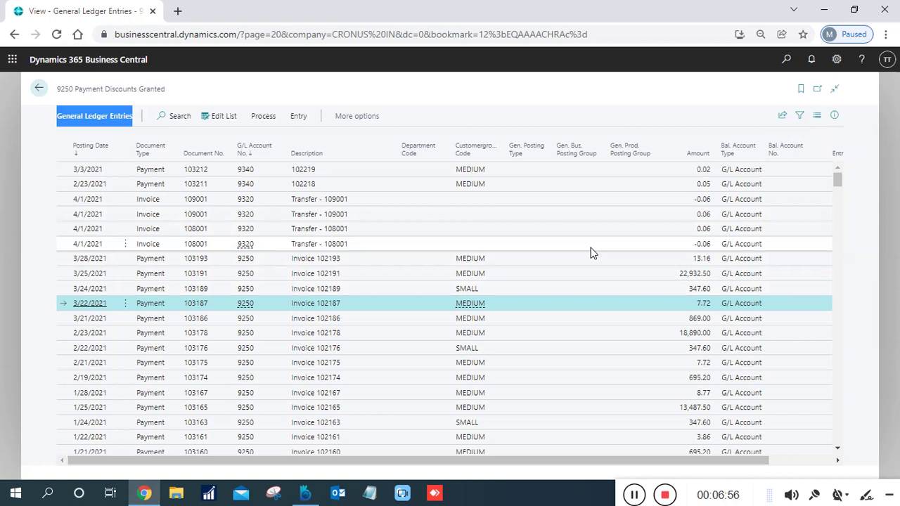
left_click_drag(454, 466, 364, 474)
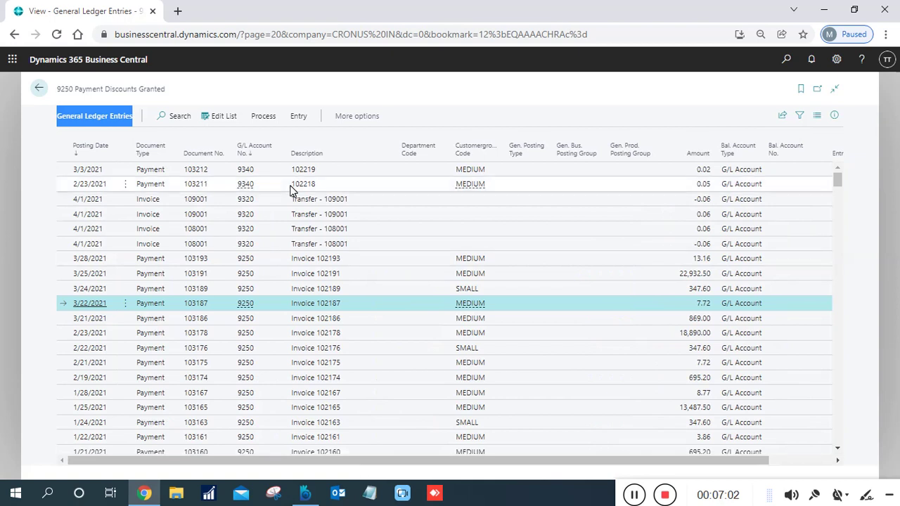
- Find all entries related to the 3/3/2021 payment posted to Realised FX Losses
left_click(168, 170)
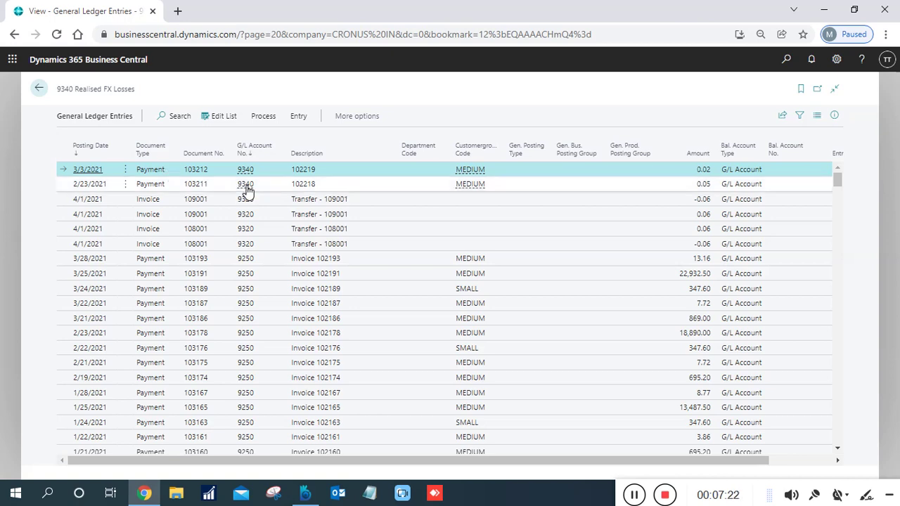
left_click(260, 118)
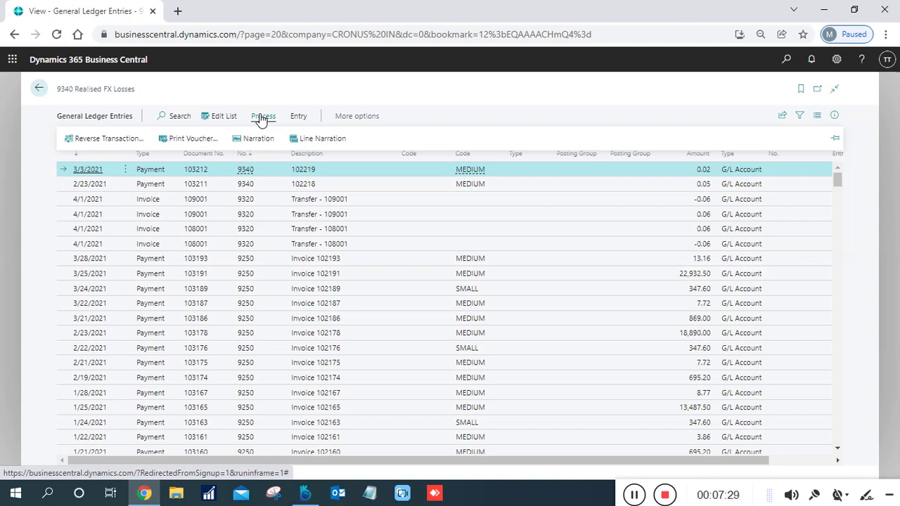
left_click(358, 118)
left_click(386, 120)
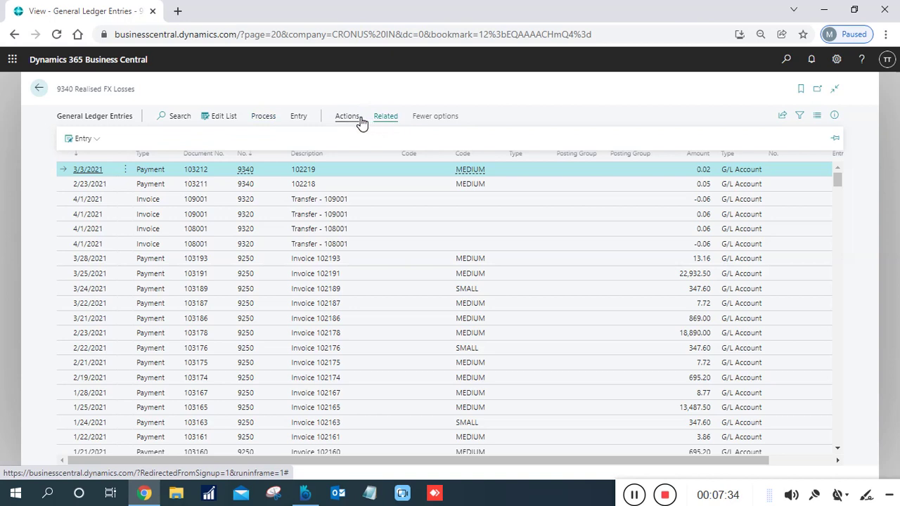
left_click(359, 120)
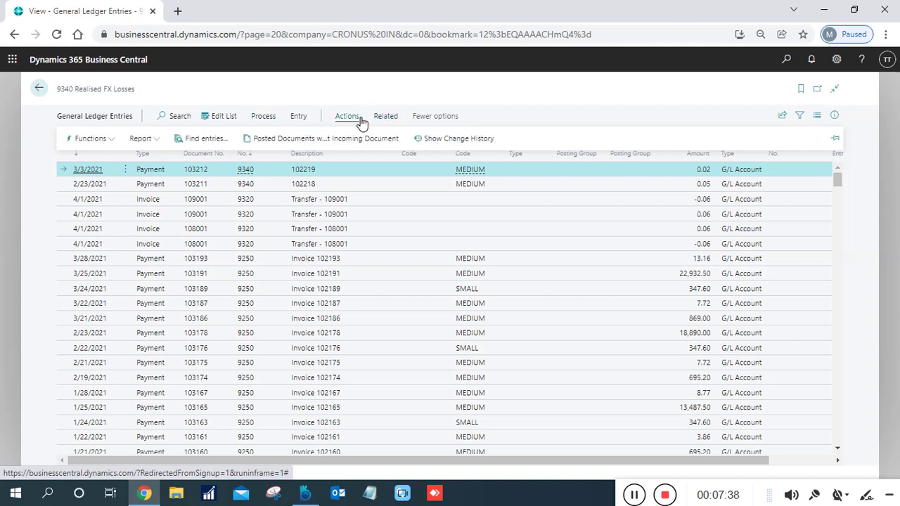
left_click(116, 144)
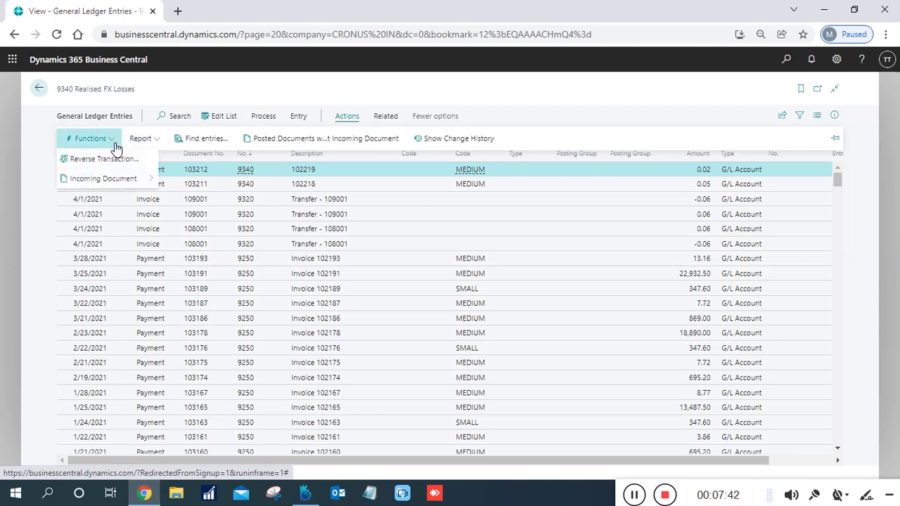
left_click(156, 144)
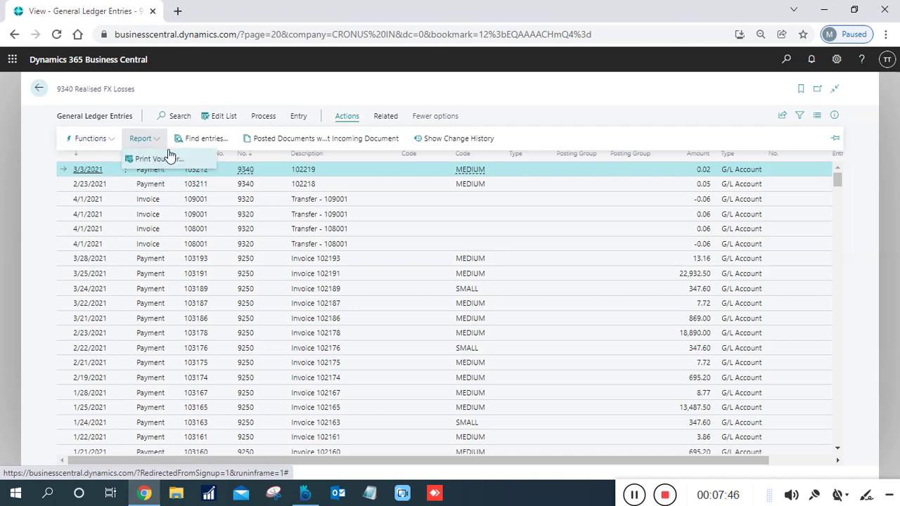
left_click(201, 141)
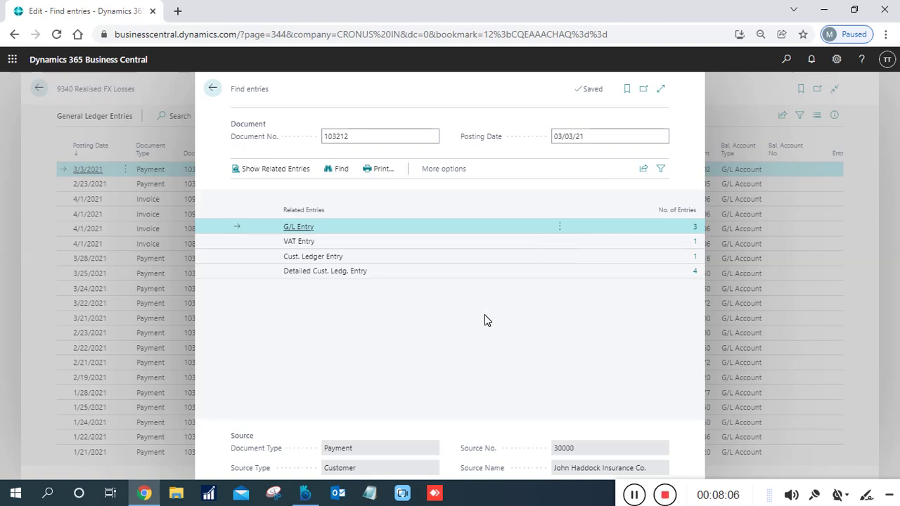
left_click(367, 141)
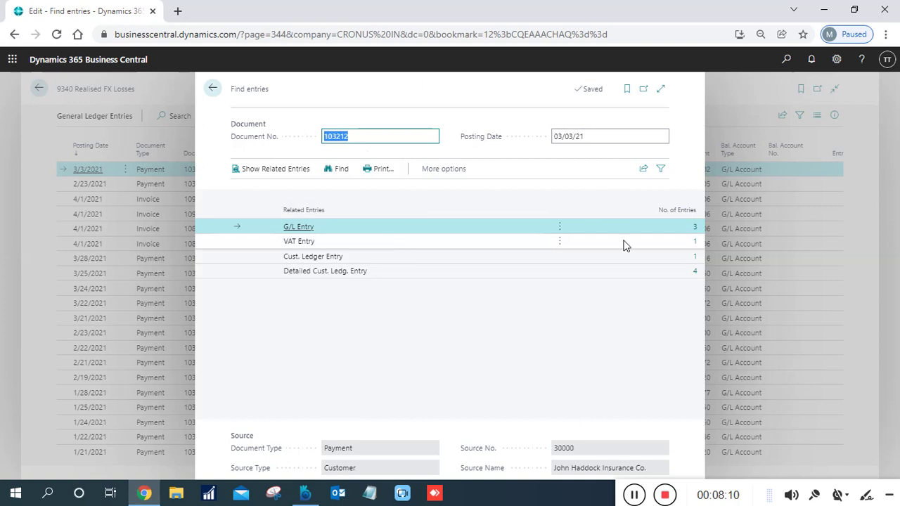
- Review the account on each of the payment's related G/L entries and return to the full general ledger entries list
left_click(695, 228)
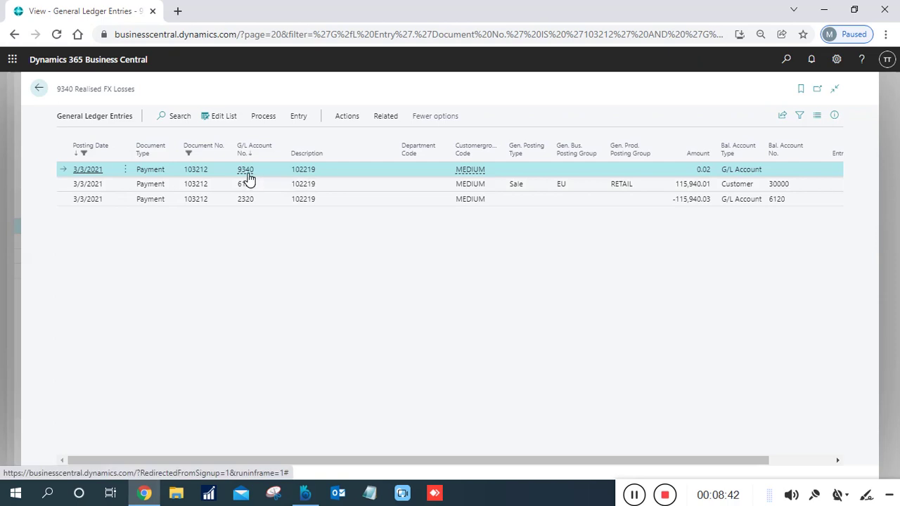
mouse_move(244, 173)
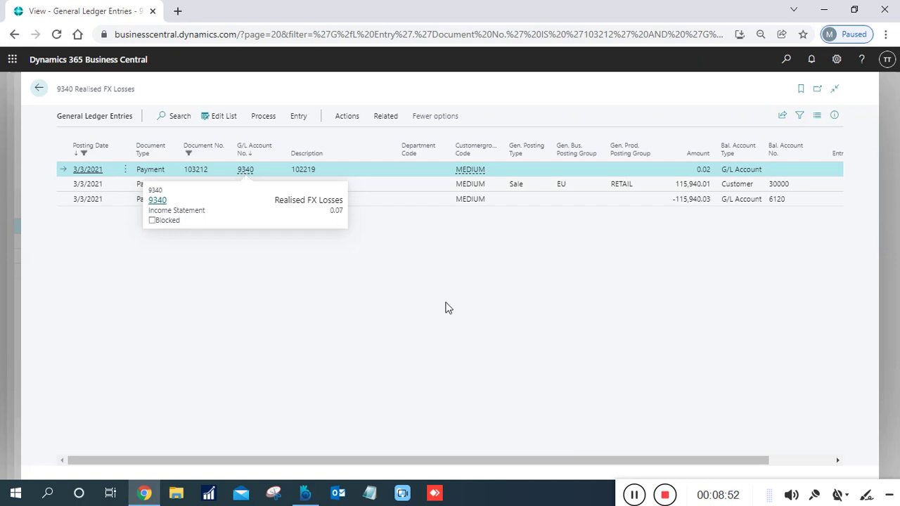
left_click(250, 186)
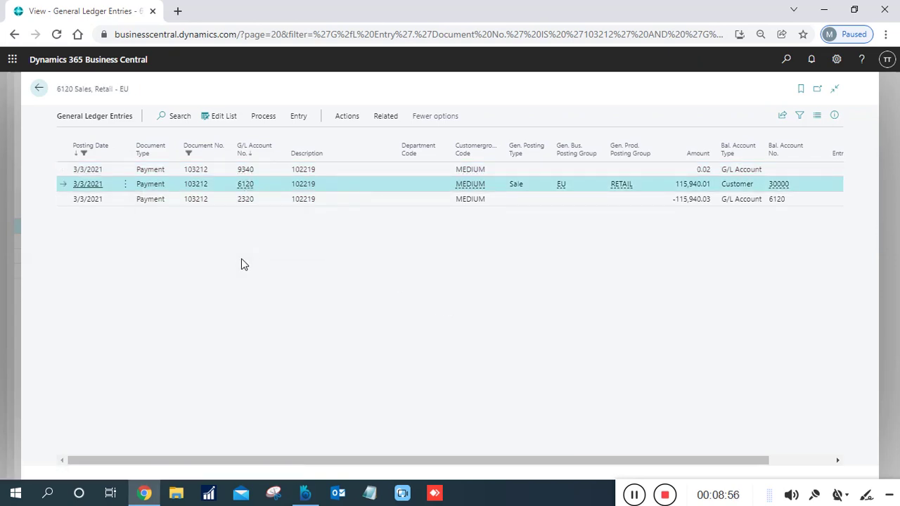
left_click(249, 202)
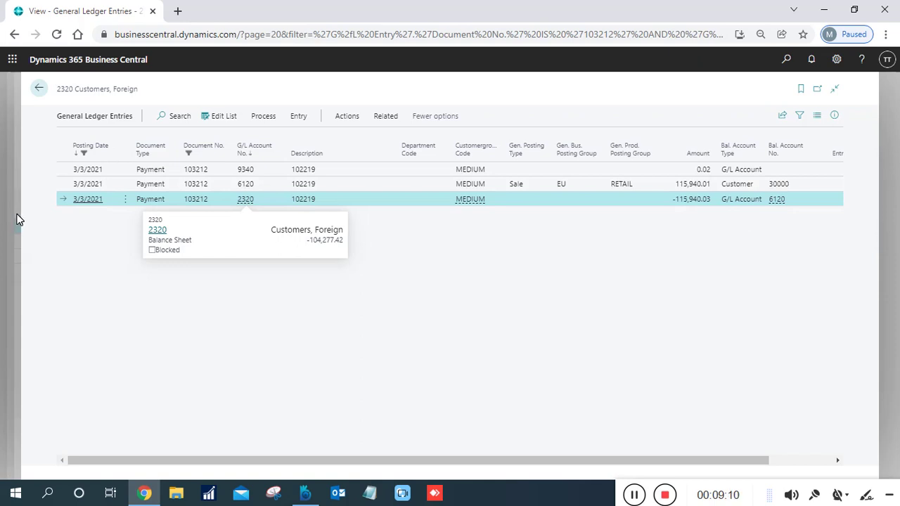
left_click(40, 90)
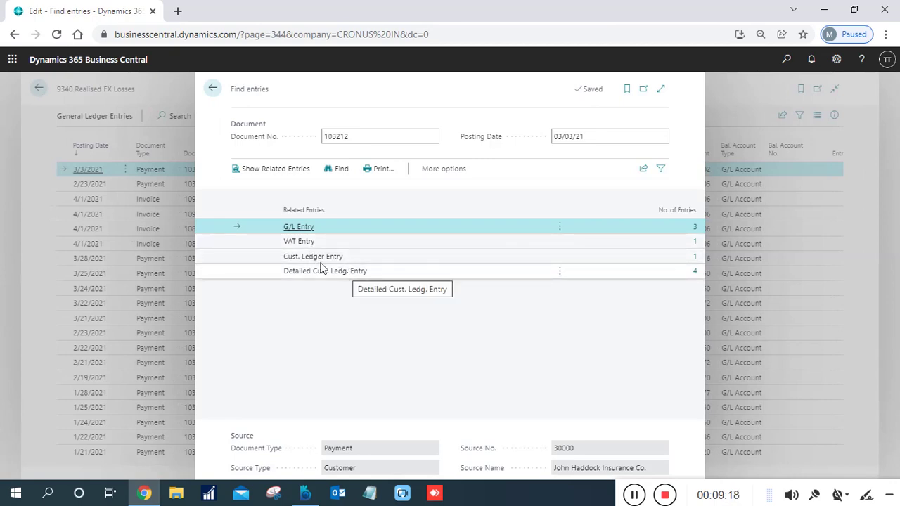
left_click(50, 189)
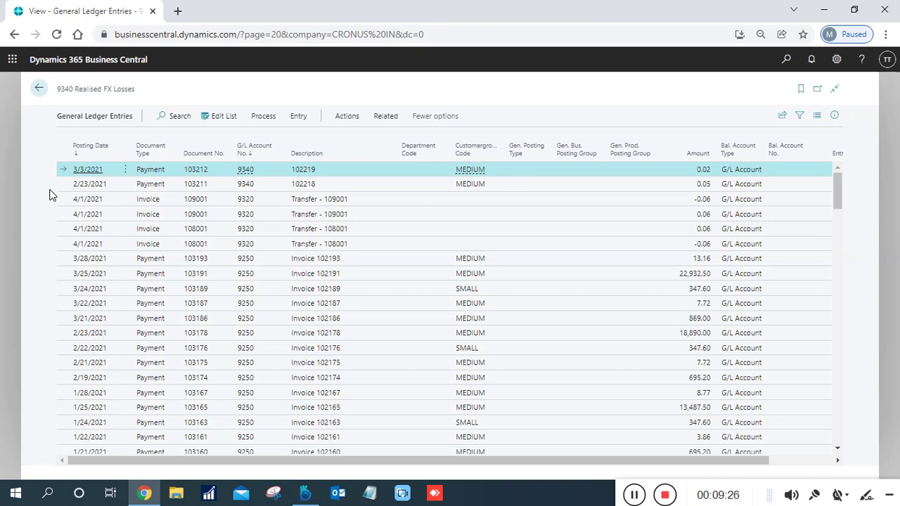
- Preview the posted voucher of the 3/3/2021 payment and examine its debit and credit lines
left_click(264, 120)
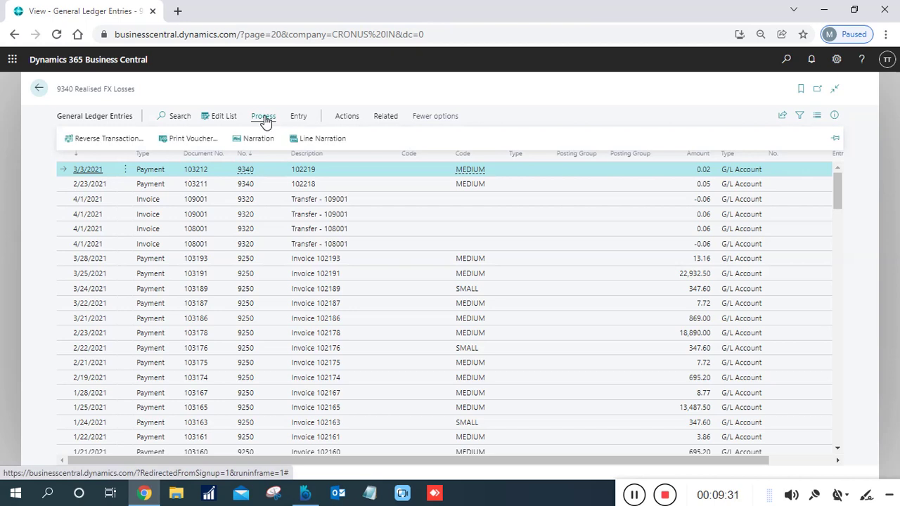
left_click(214, 141)
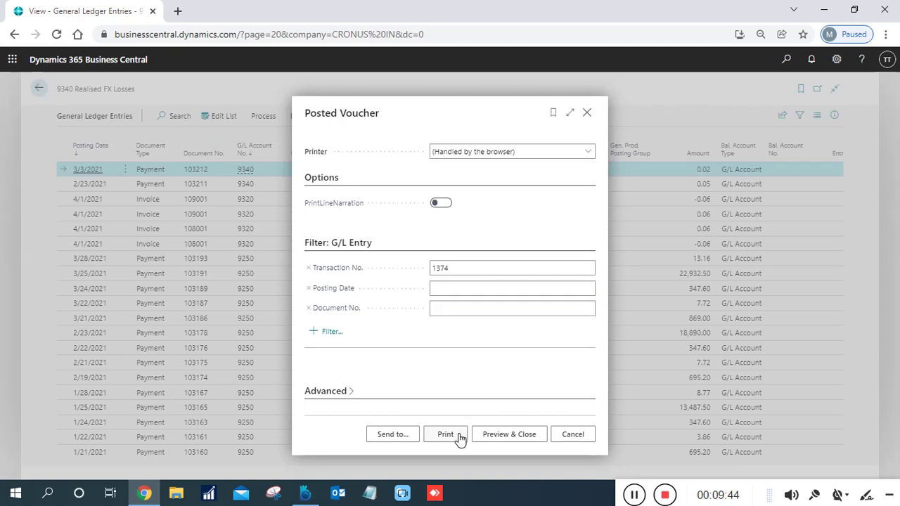
left_click(487, 437)
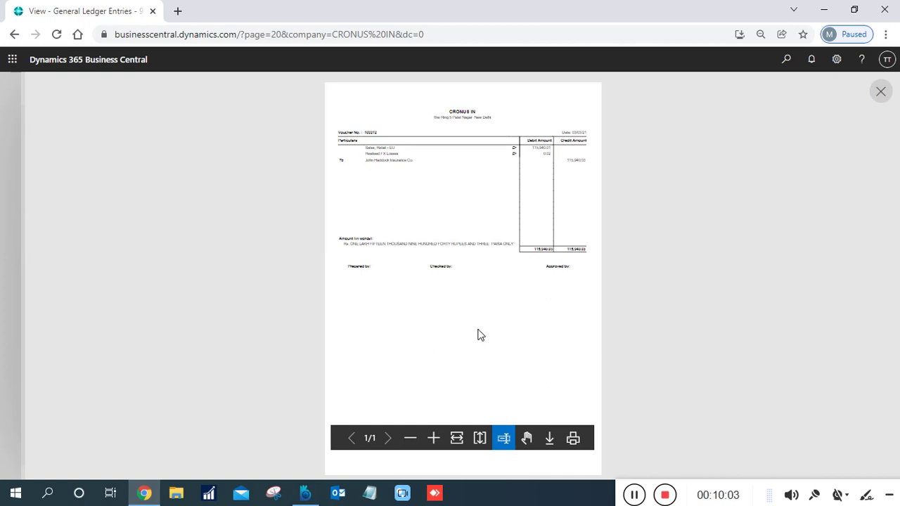
left_click(458, 440)
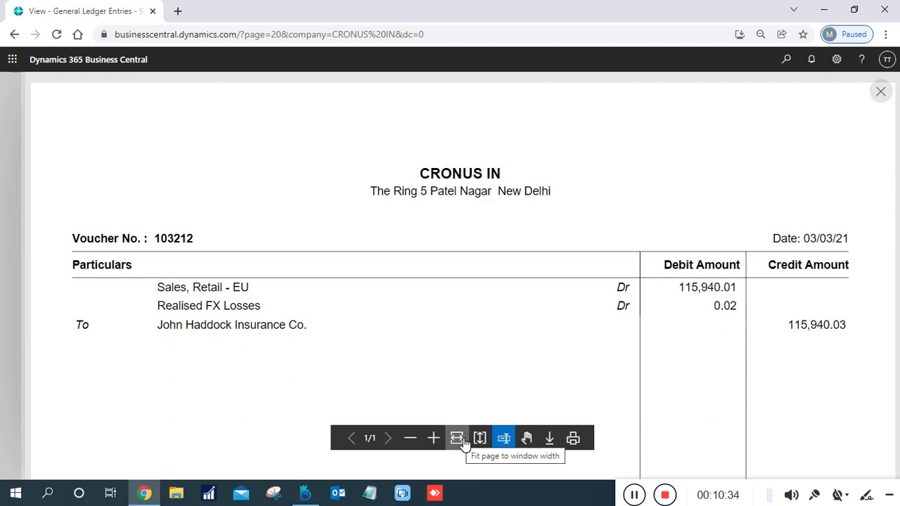
left_click(409, 445)
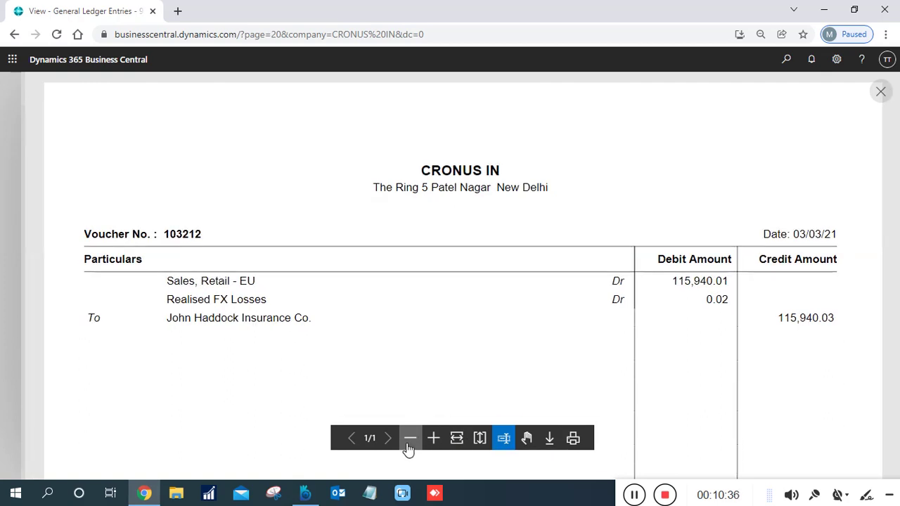
left_click(407, 446)
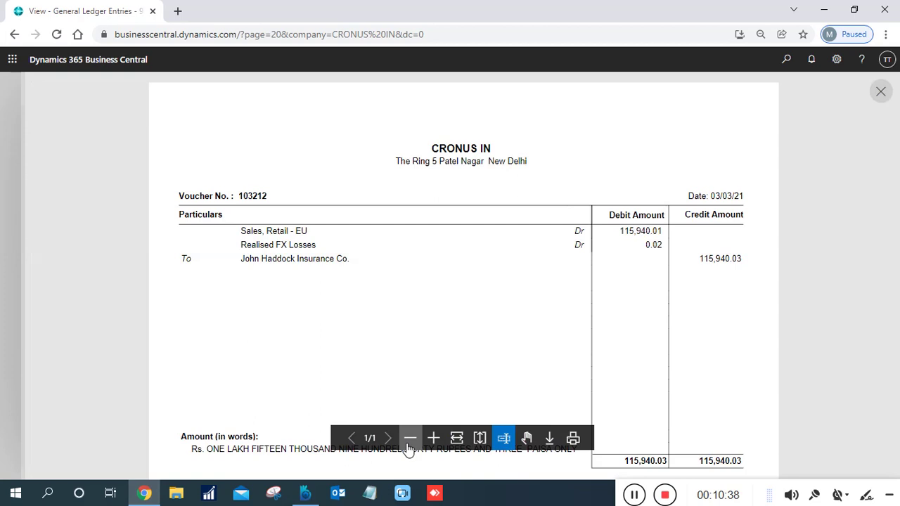